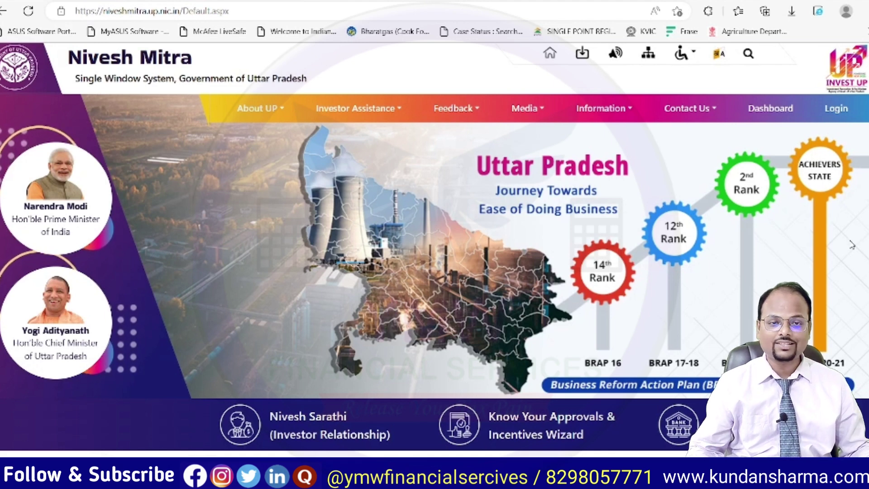
- Open the entrepreneur registration form and register with the enterprise name, entrepreneur's name, email, mobile number and captcha code
click(850, 114)
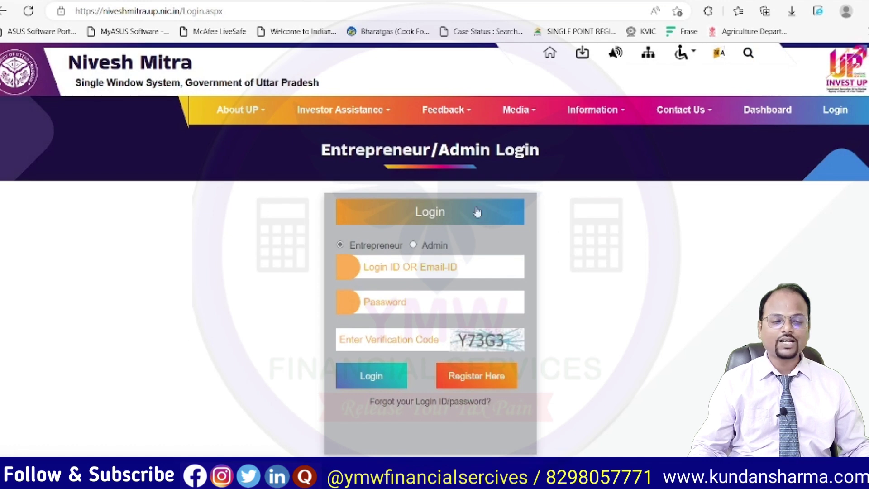
scroll(594, 314, down, 2)
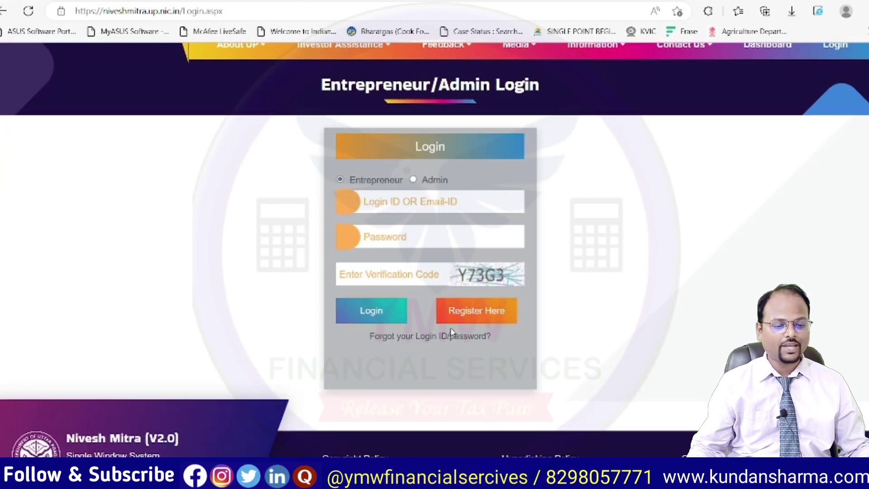
click(477, 315)
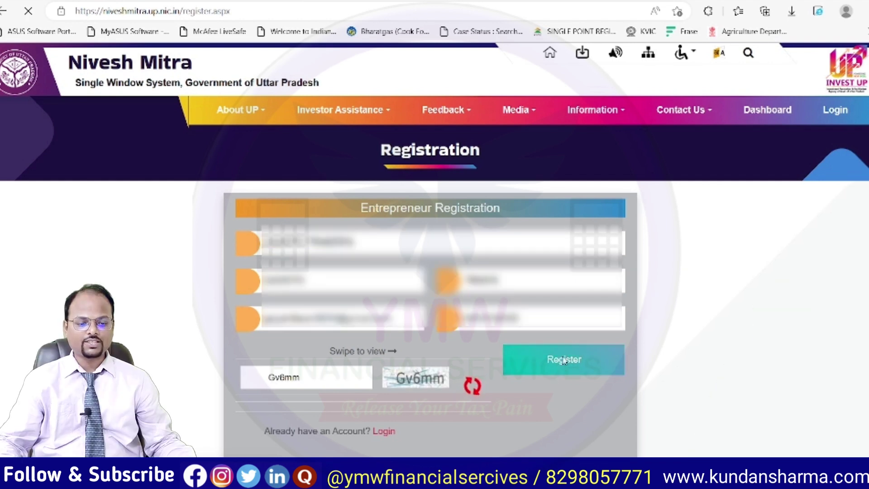
click(565, 360)
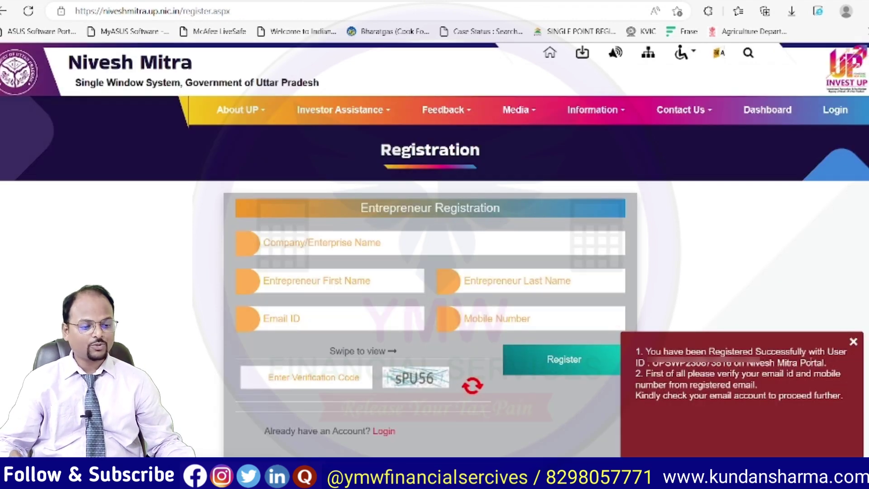
drag(652, 363, 731, 362)
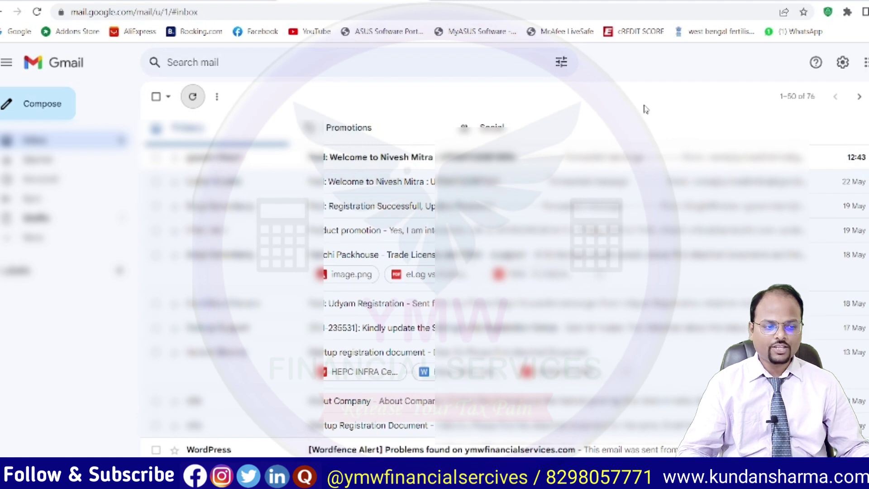
- In Gmail, open the newest Nivesh Mitra welcome email and follow its verification link to verify the email address
click(392, 167)
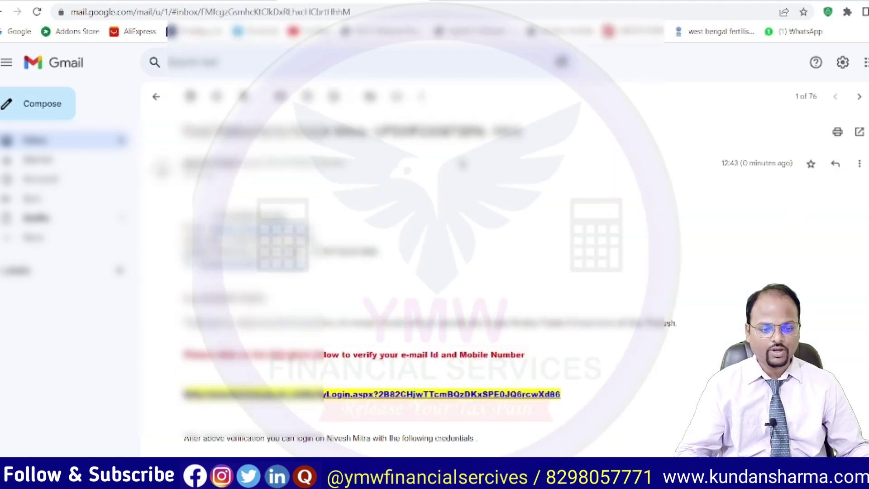
scroll(497, 283, down, 1)
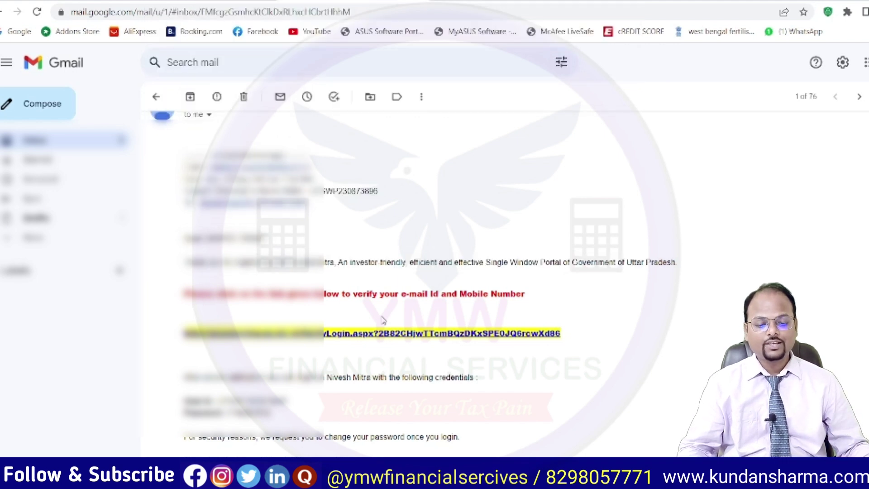
click(347, 333)
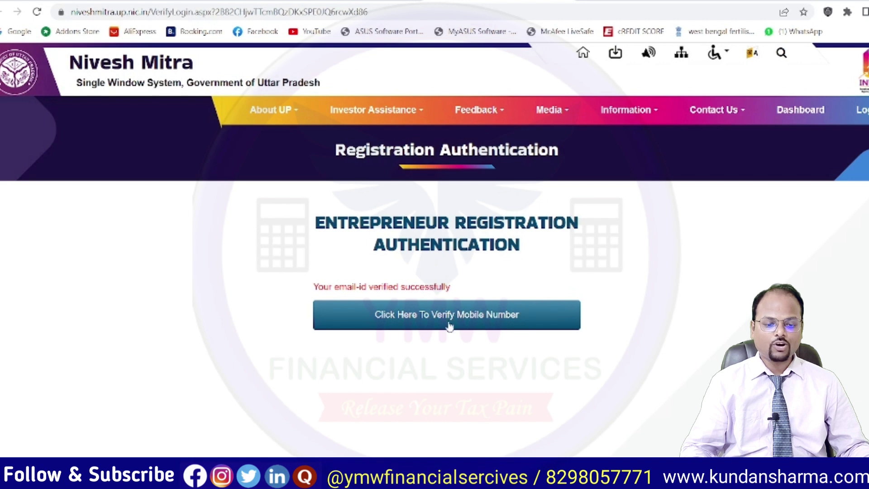
- Request the mobile number verification, enter the one-time password received and verify it
click(487, 321)
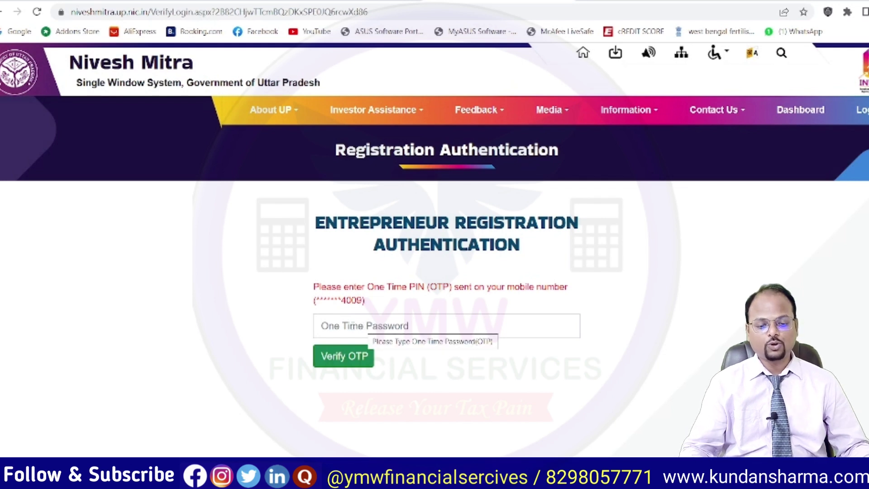
click(367, 325)
key(ctrl+v)
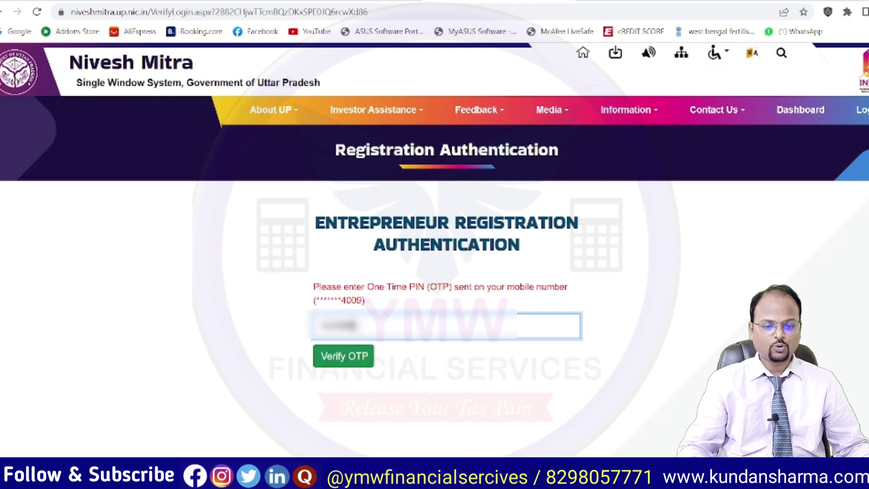
click(354, 358)
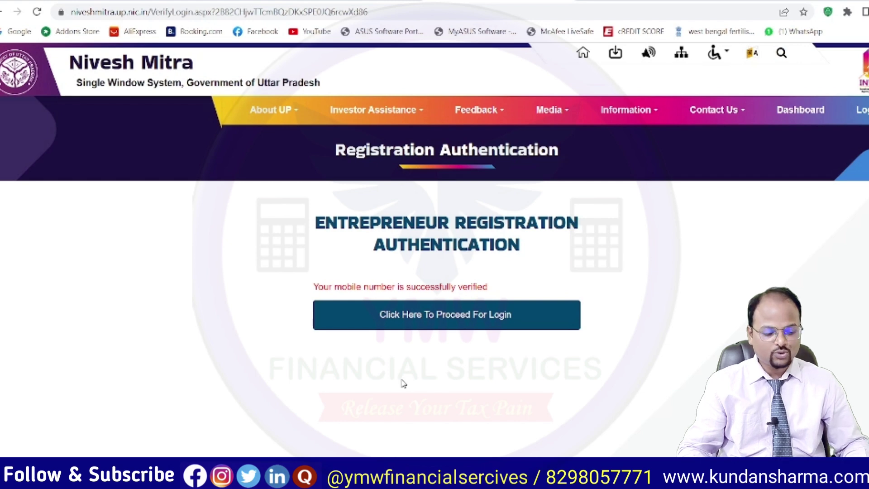
- Proceed to the entrepreneur login and log in with the emailed login ID, password and captcha code
click(484, 317)
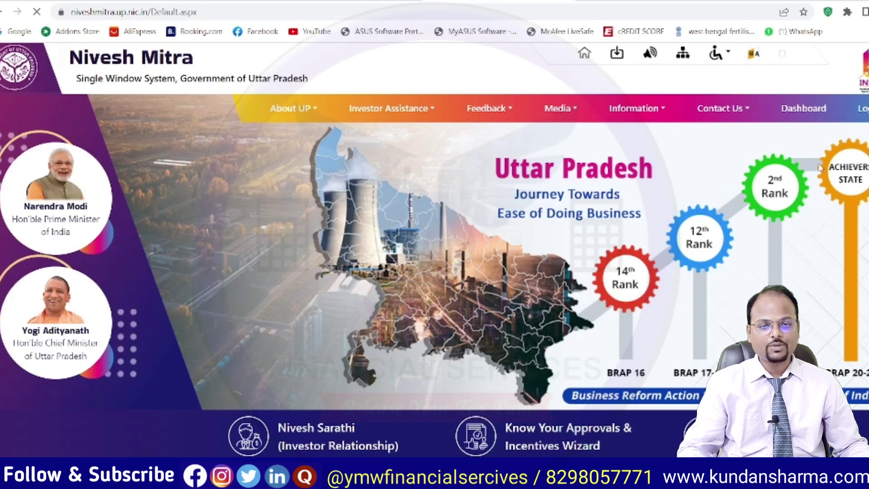
click(865, 109)
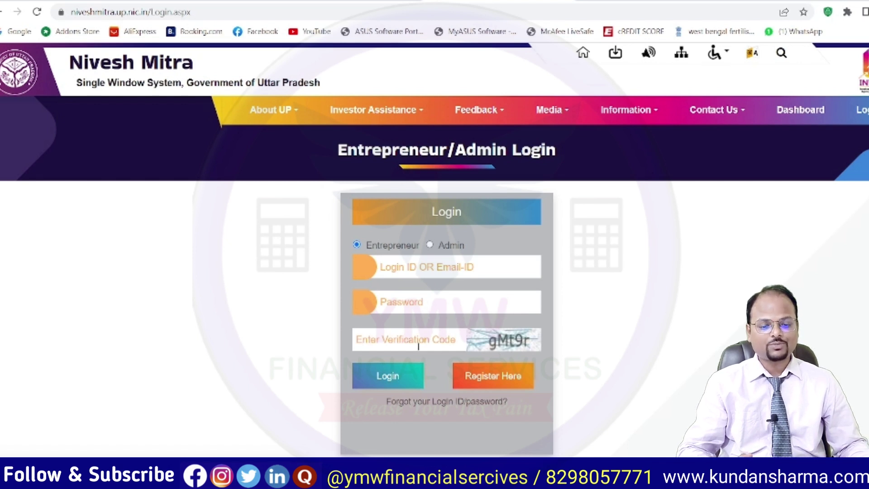
click(392, 380)
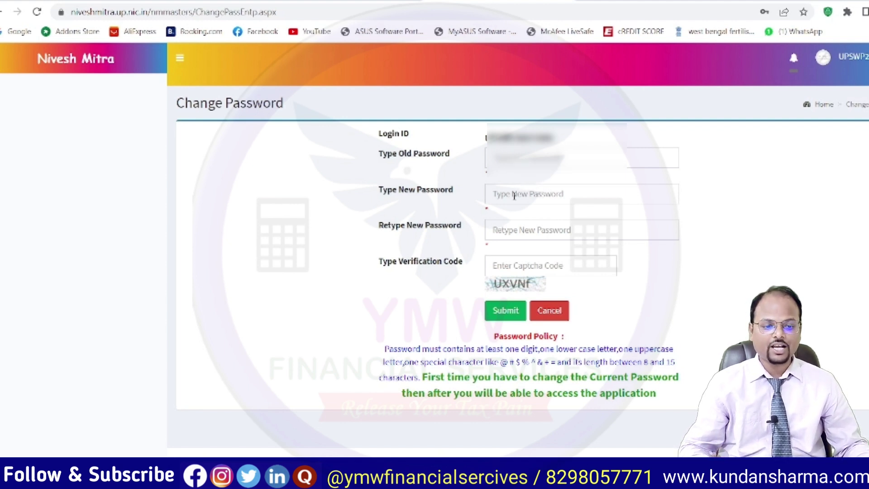
- Submit the change to a new account password and log in again as entrepreneur with the login ID, new password and captcha code
click(509, 312)
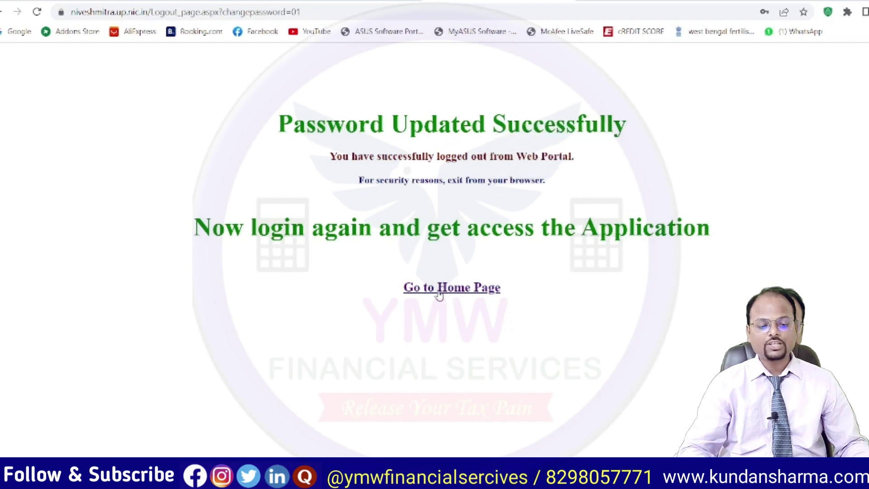
click(454, 290)
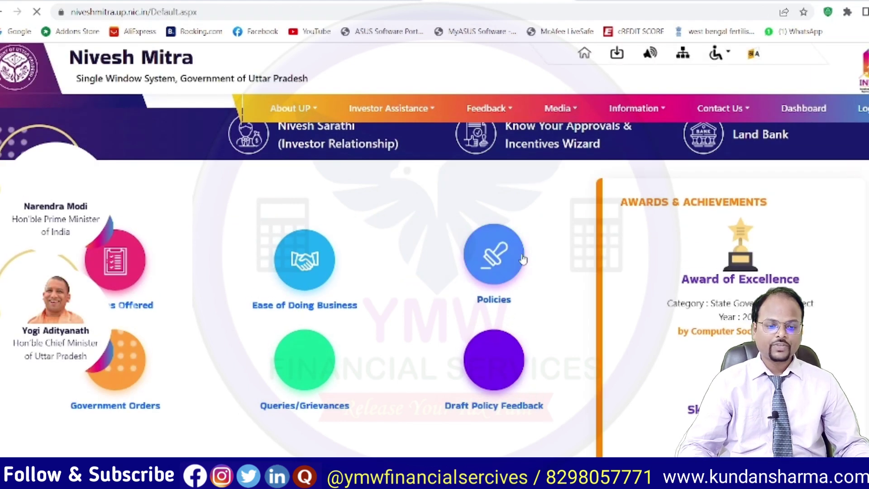
click(865, 112)
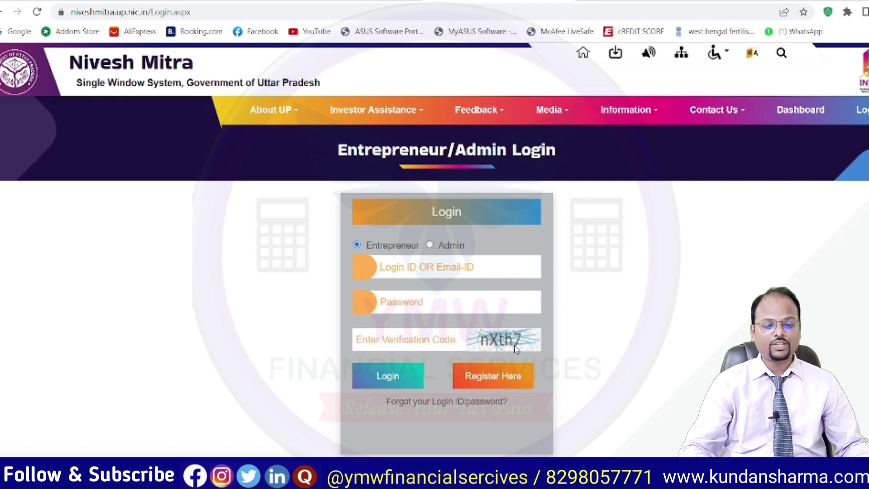
click(392, 378)
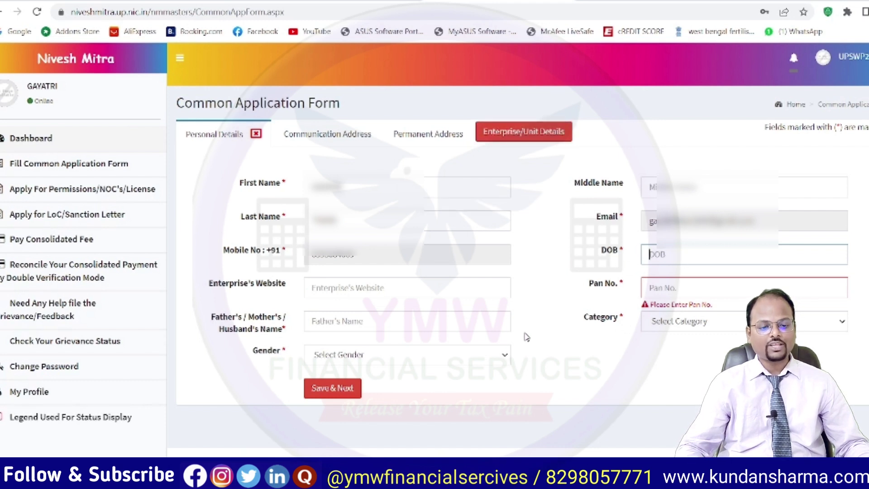
- Complete the Personal Details with gender Female, category GENERAL, the parent's or husband's name, date of birth and PAN, and save them
click(367, 360)
click(351, 382)
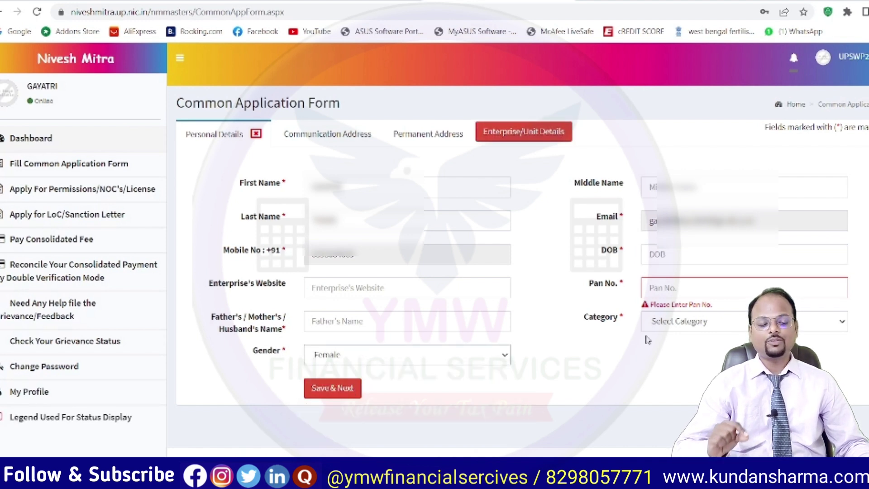
click(693, 326)
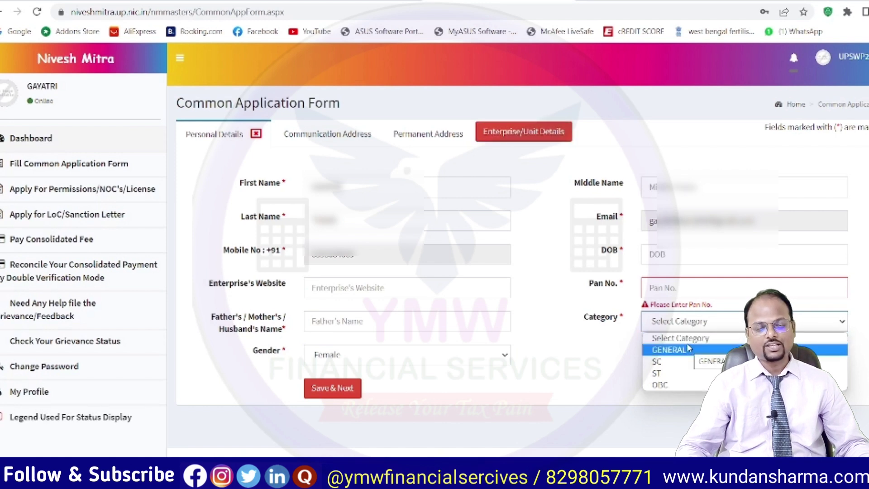
click(673, 354)
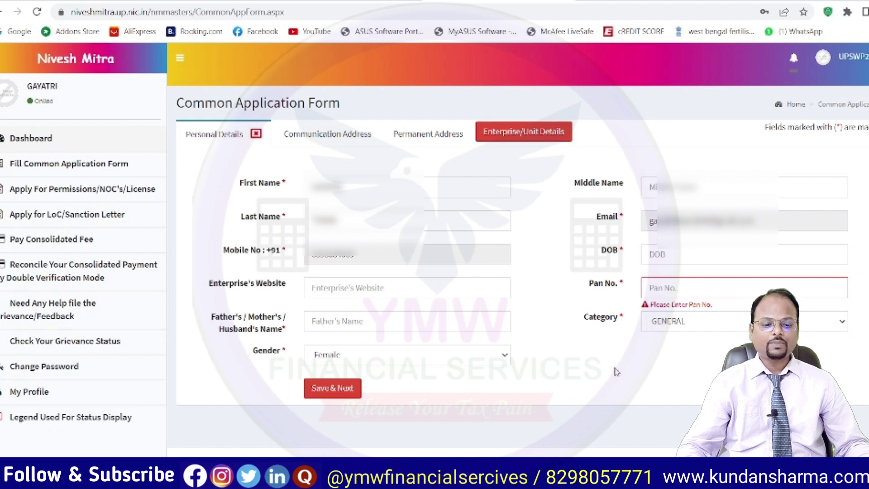
click(332, 399)
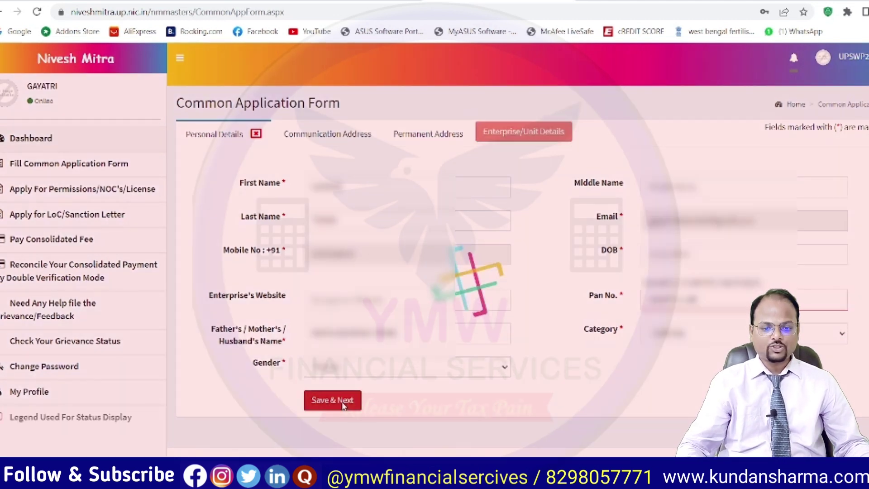
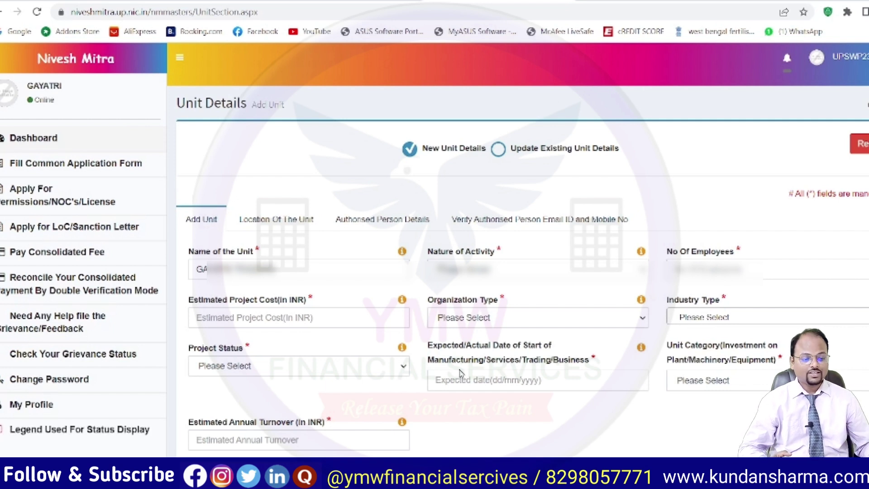
- Set the new unit's category to Micro Enterprise, complete its details with an estimated annual turnover of 200000, and save them
click(751, 379)
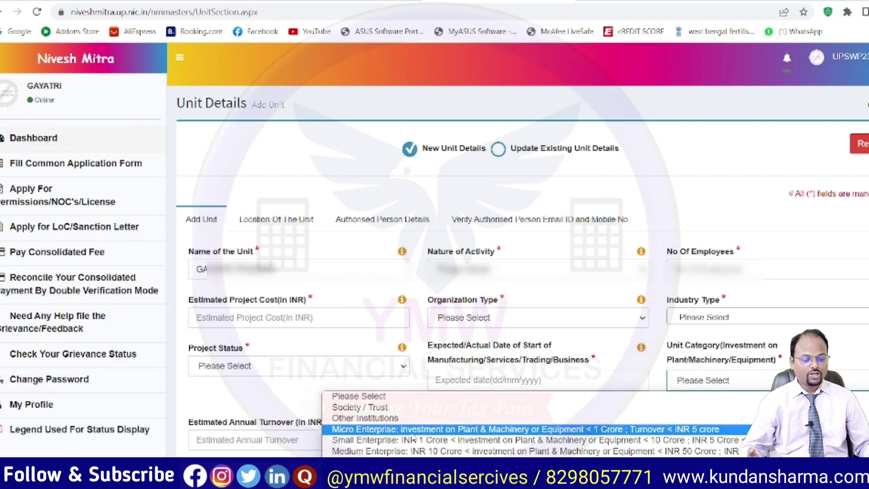
click(387, 430)
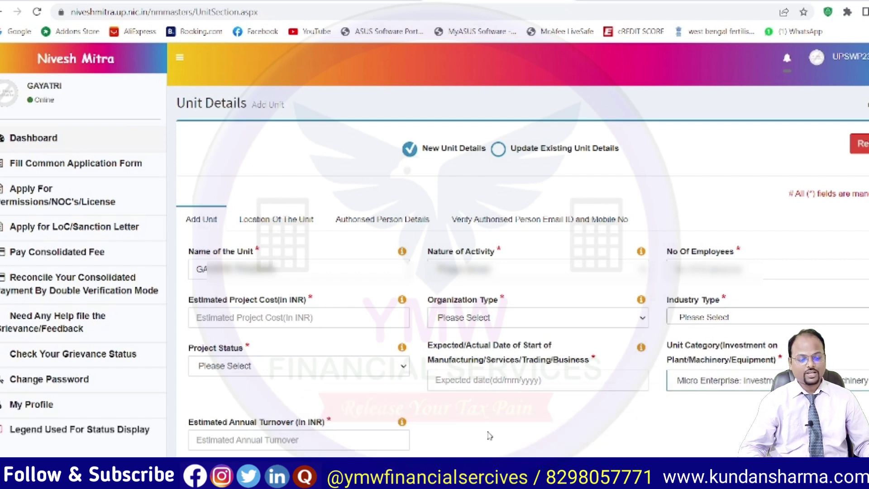
click(700, 385)
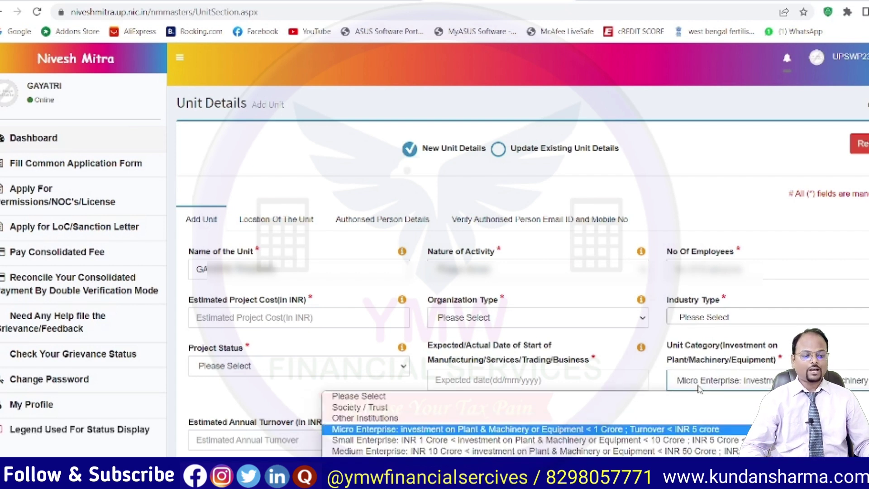
click(354, 430)
scroll(351, 413, down, 1)
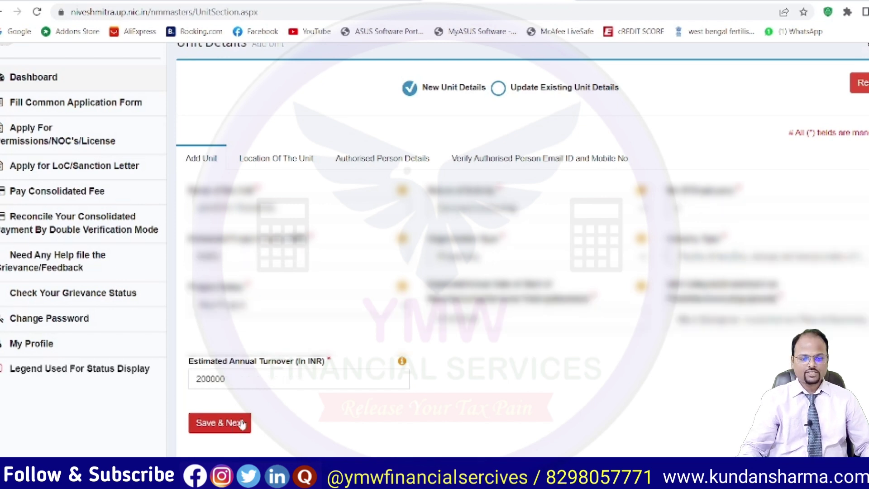
click(237, 422)
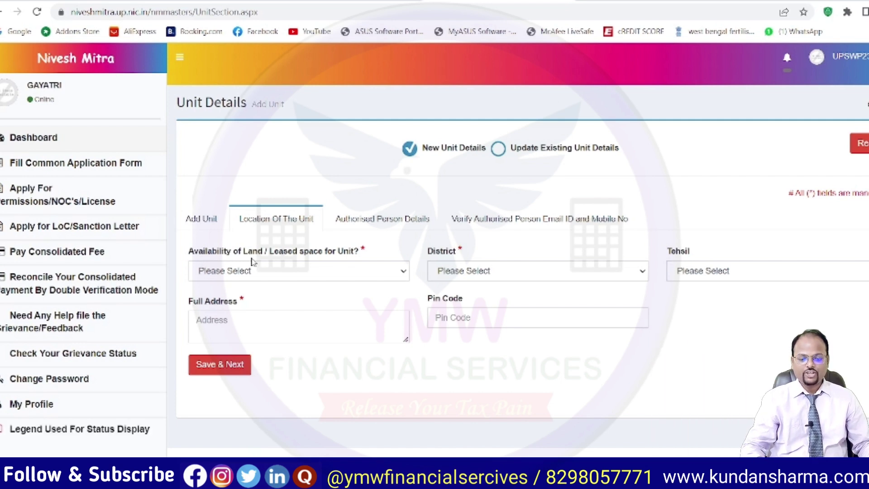
- Set the unit's land or leased space availability to Yes and its district to PRATAPGARH, and save the location details
click(347, 273)
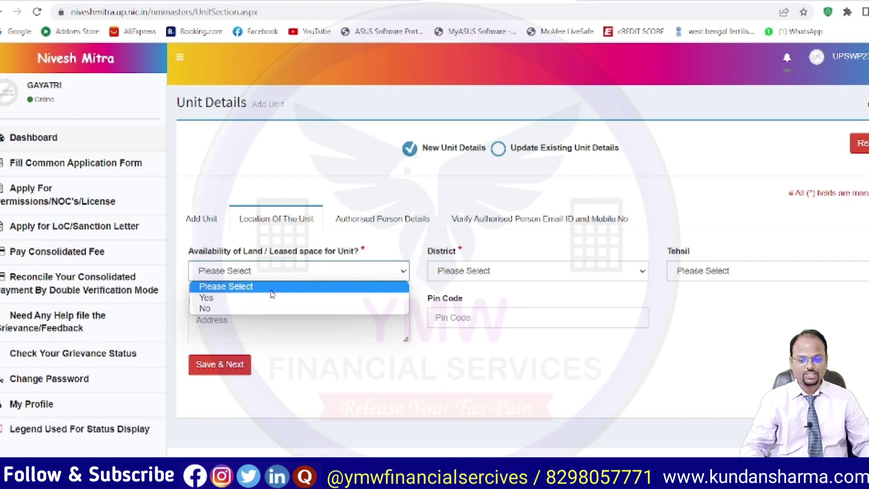
click(256, 301)
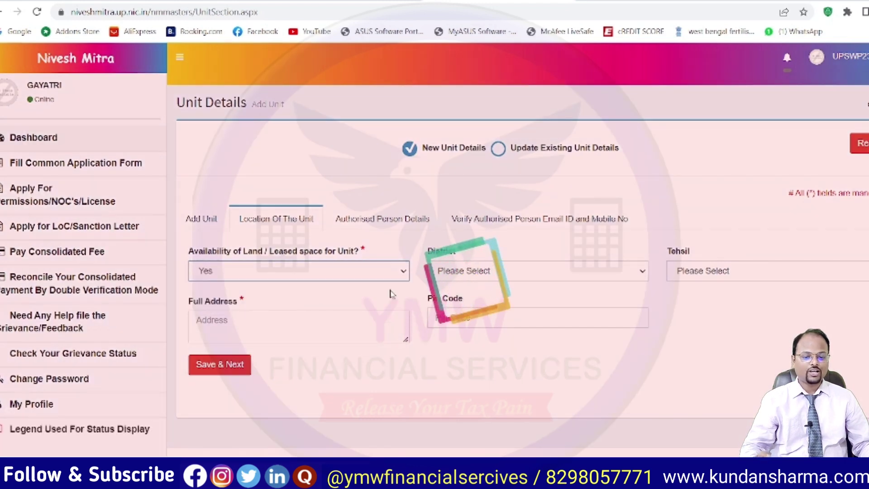
click(303, 285)
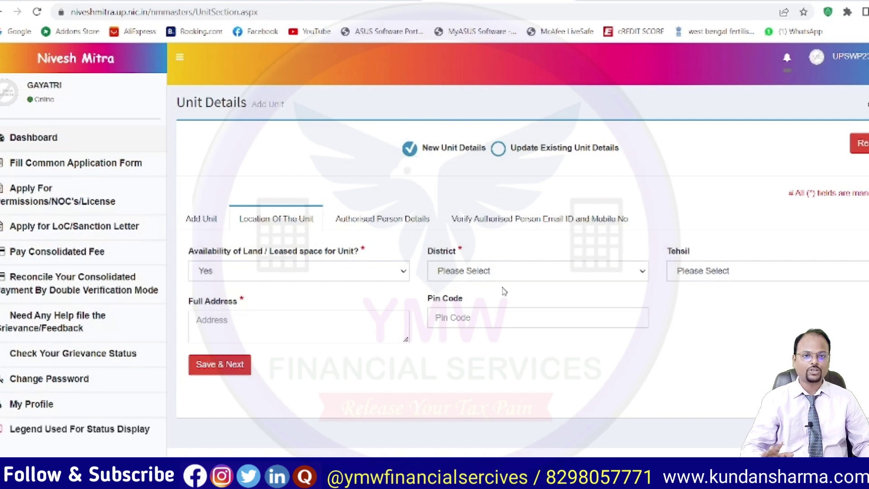
click(471, 271)
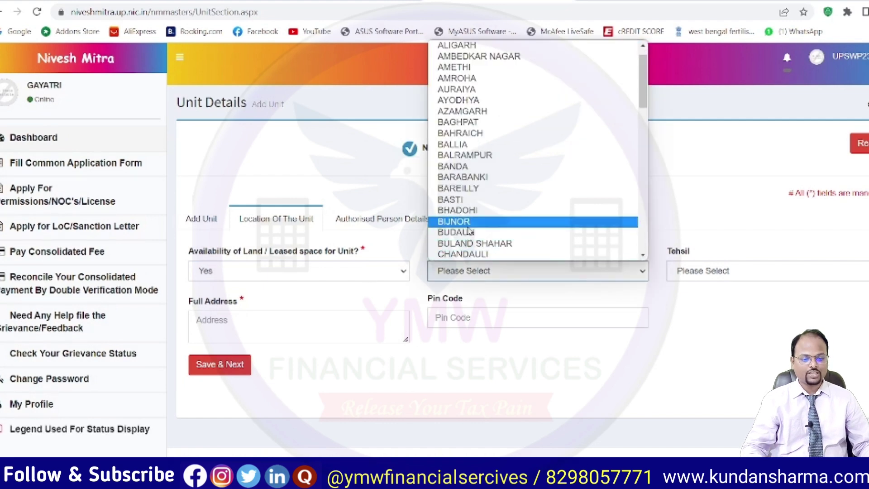
text(pr)
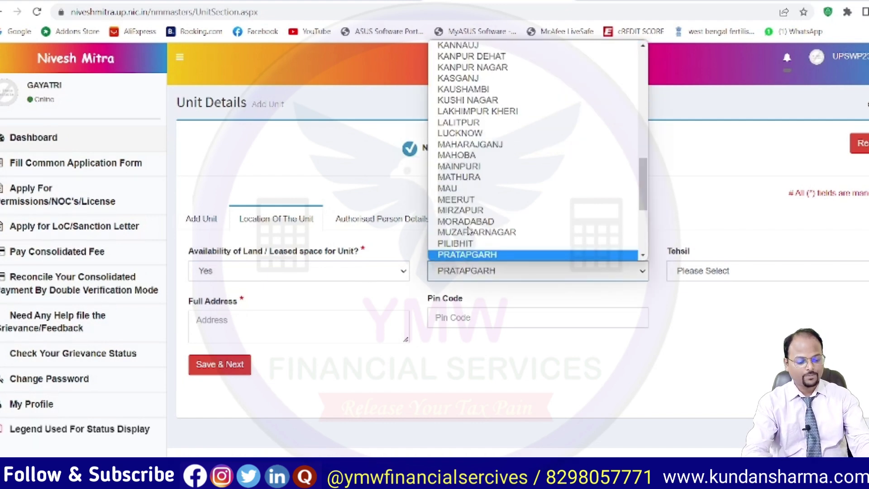
key(Return)
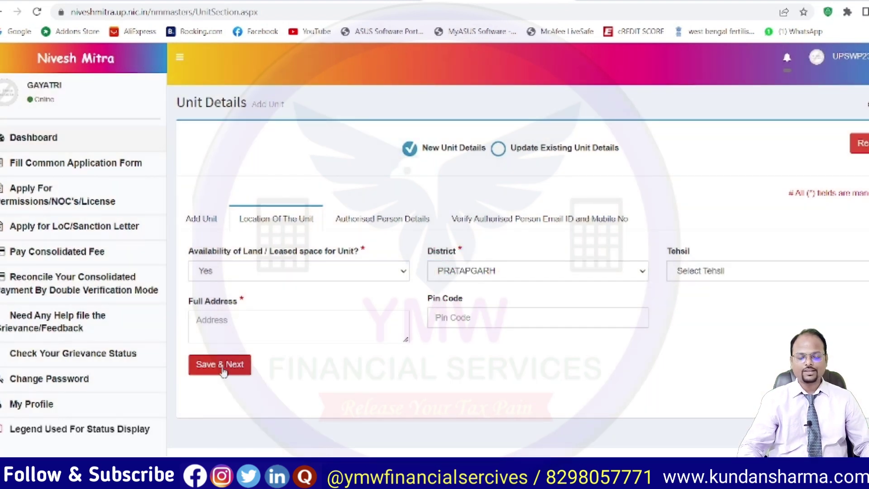
click(223, 369)
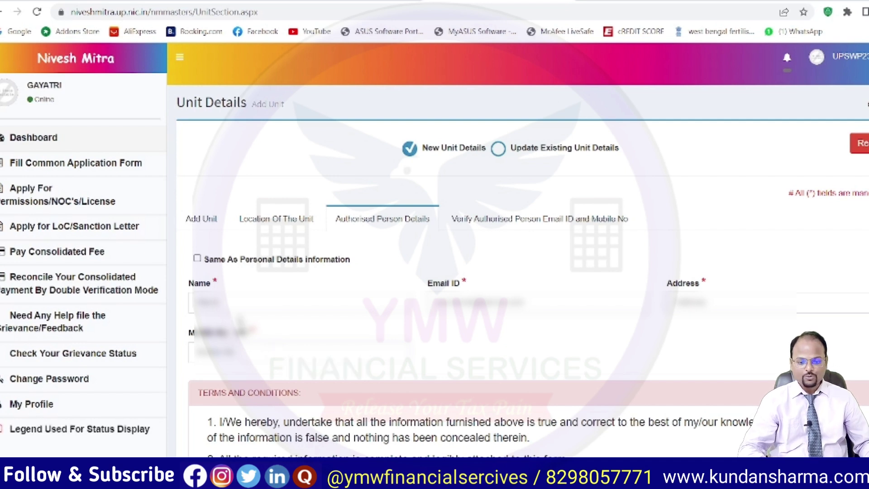
- Fill the authorised person's details with the same information as the personal details, accept the terms and conditions, and confirm the final submission
click(197, 258)
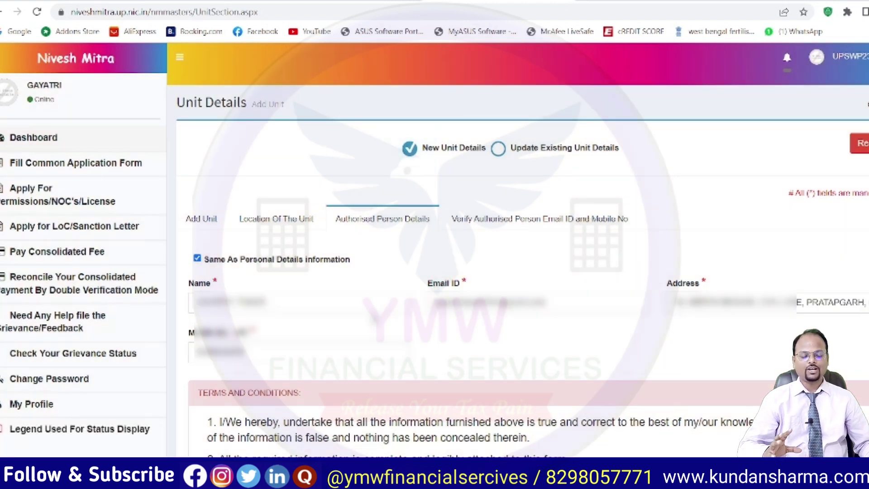
scroll(516, 249, down, 1)
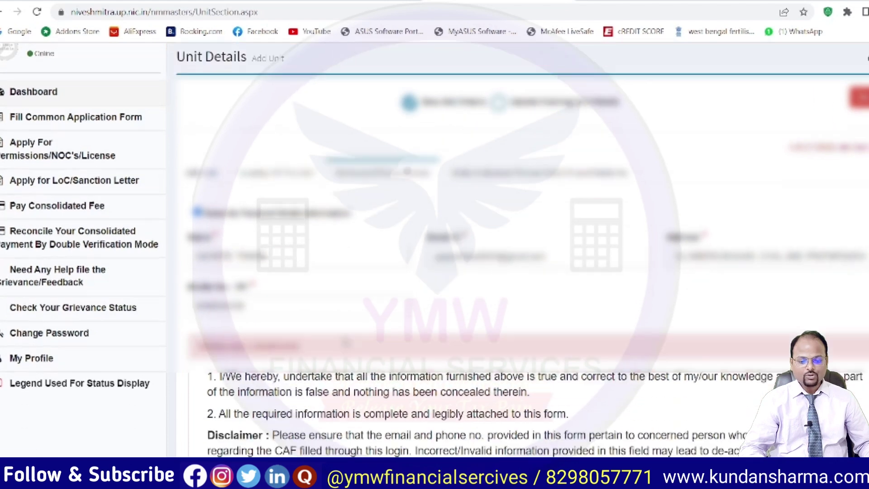
scroll(515, 249, down, 3)
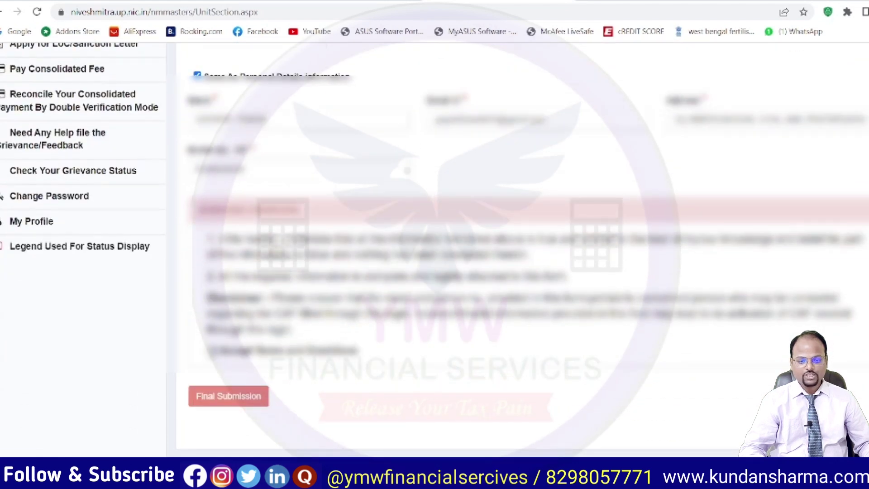
click(211, 350)
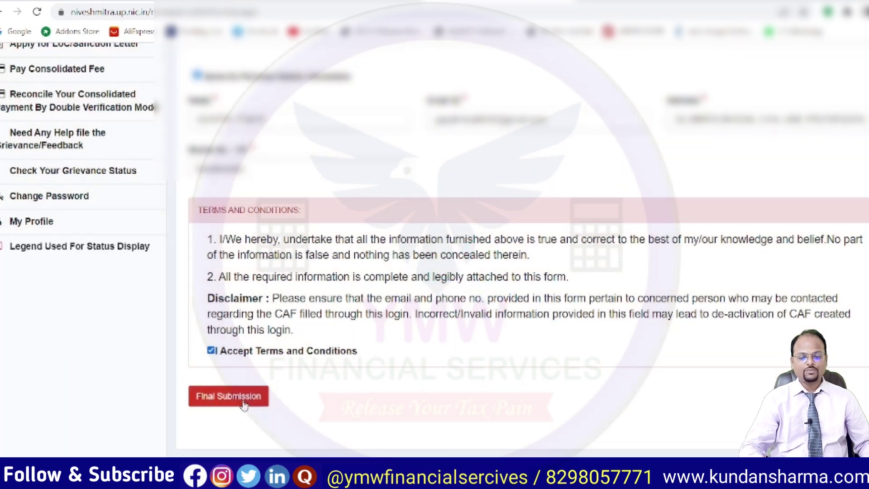
click(243, 404)
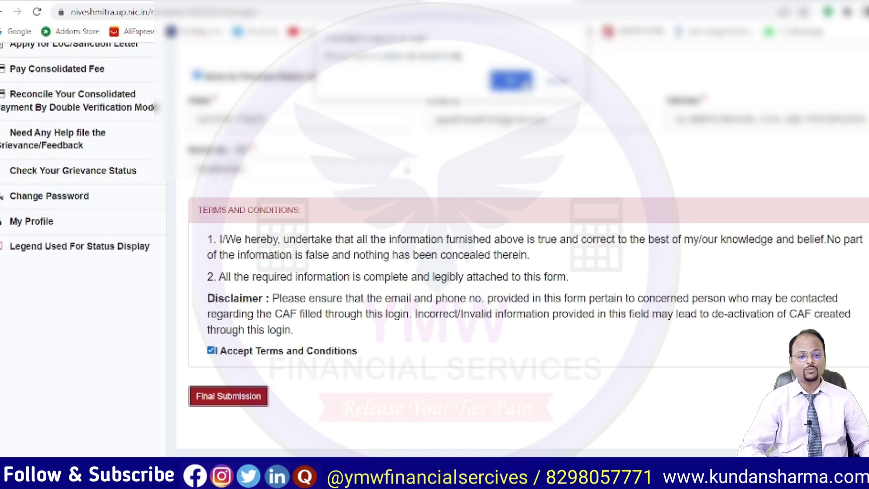
click(513, 80)
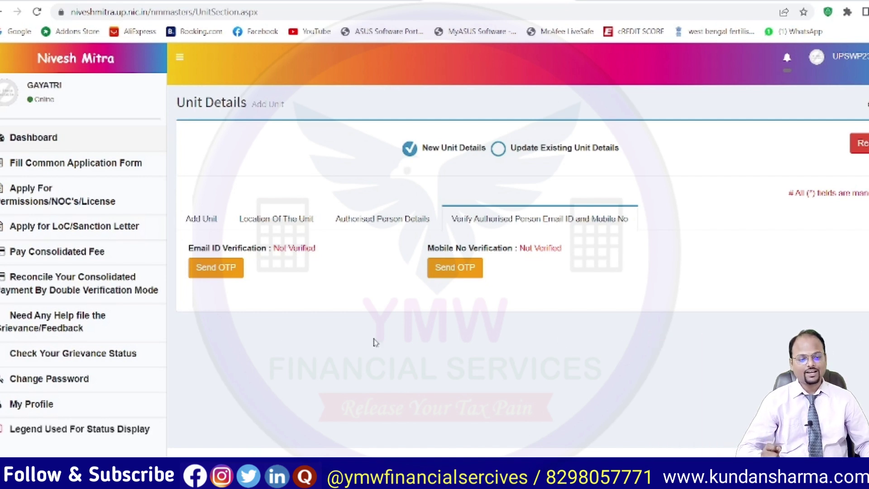
- Request one-time codes for the authorised person's email ID and mobile number, and verify the email ID with the received OTP
click(216, 269)
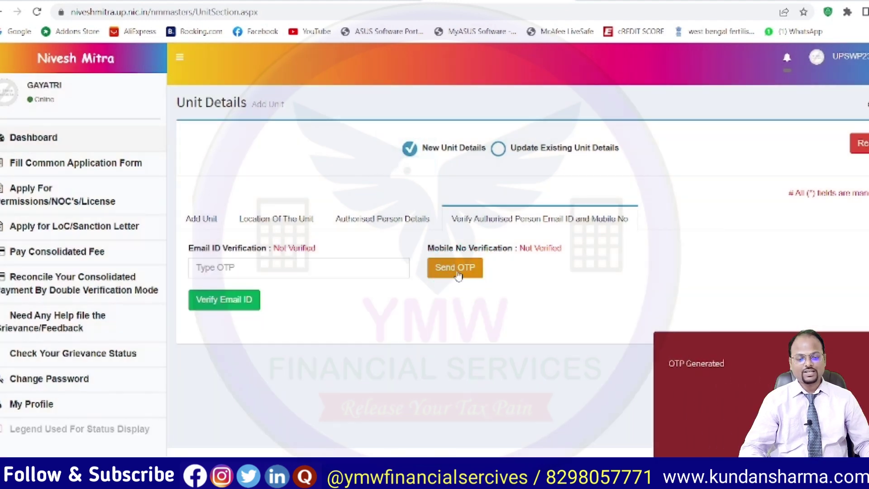
click(457, 269)
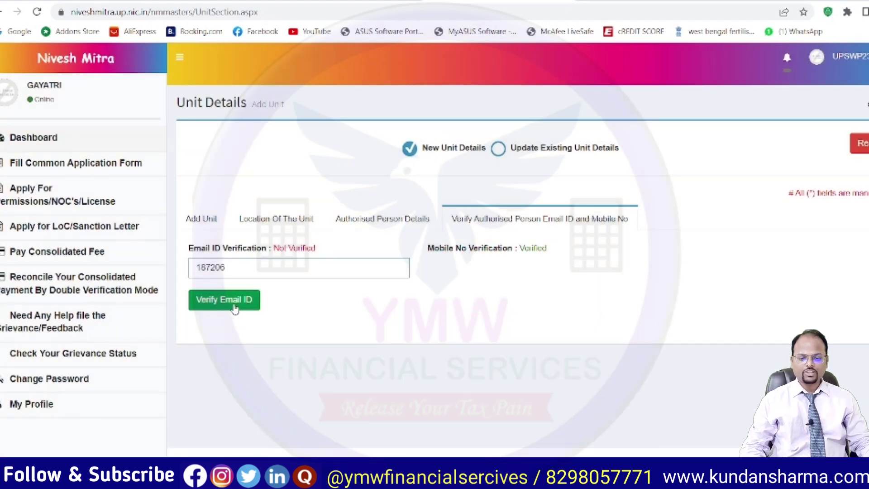
click(234, 309)
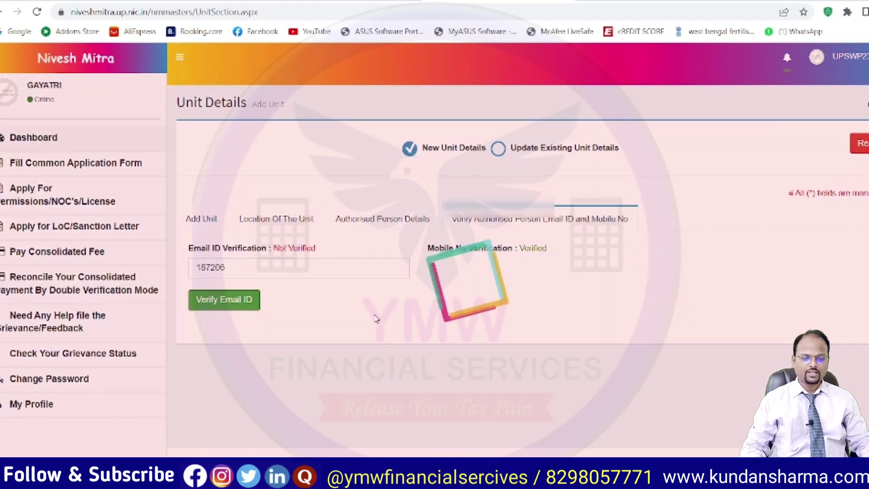